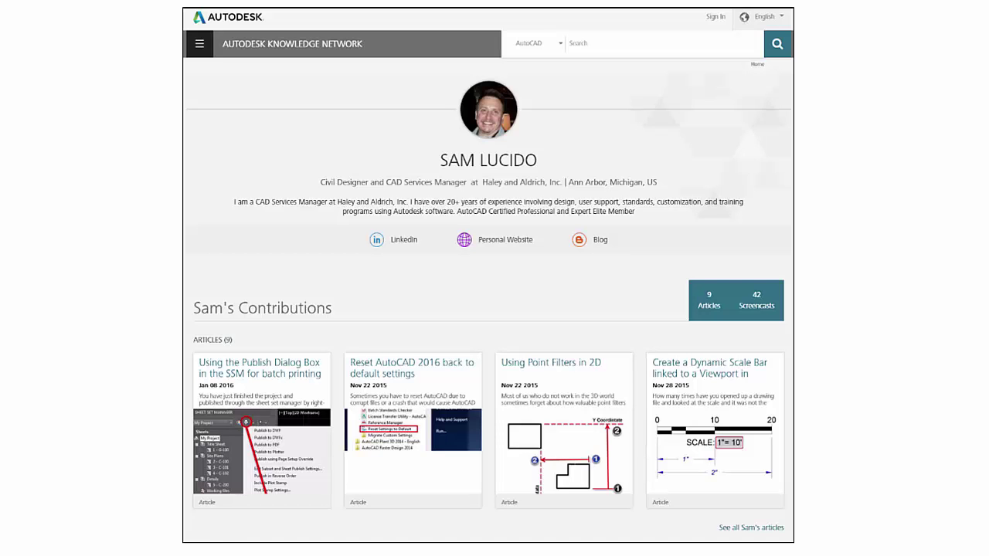
Advance the slideshow to the Write Articles slide showing the point-filters article
{"action": "key", "text": "Right"}
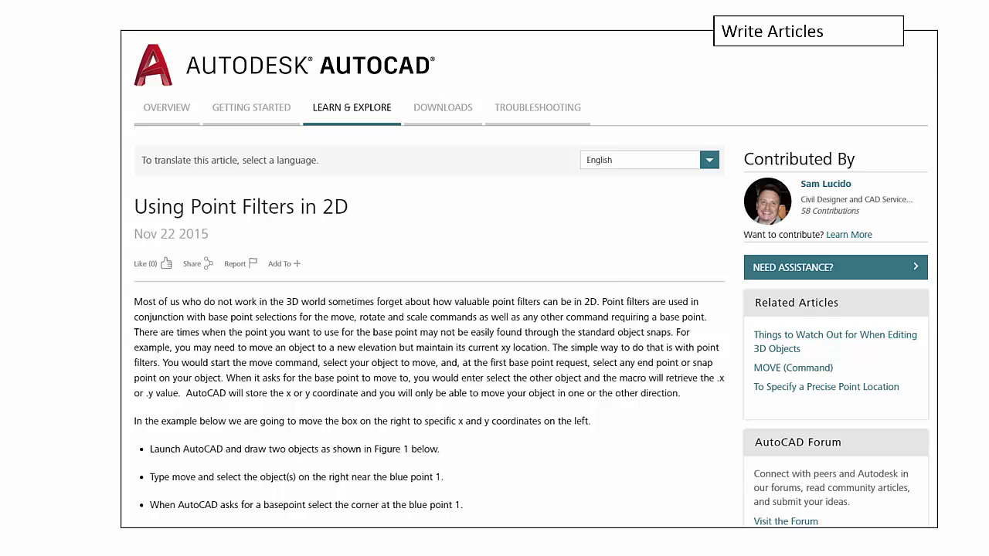
Advance past the Paper Size article slide to the Knowledge Network home page
{"action": "key", "text": "Right"}
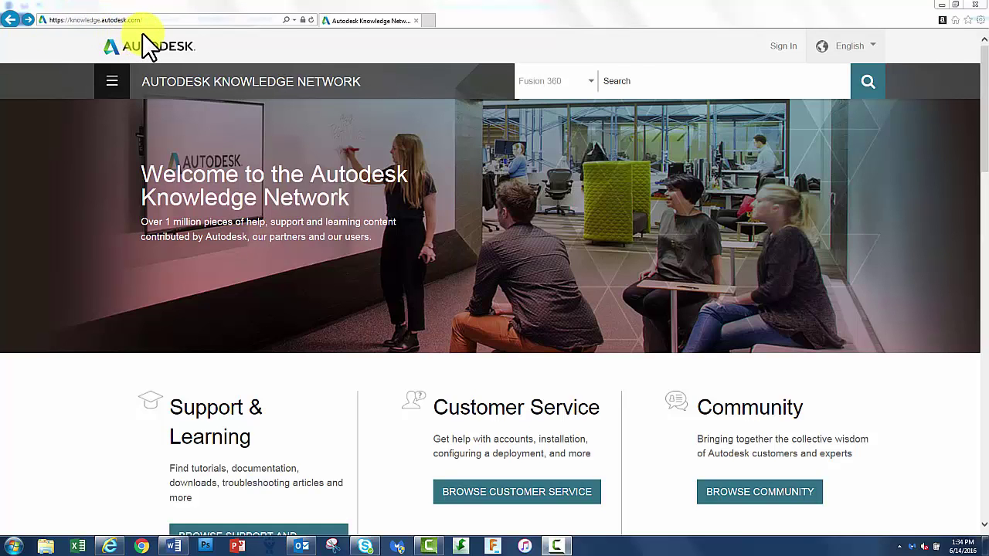
Sign in with the account username and password, with Stay signed in ticked
{"action": "left_click", "coordinate": [783, 47]}
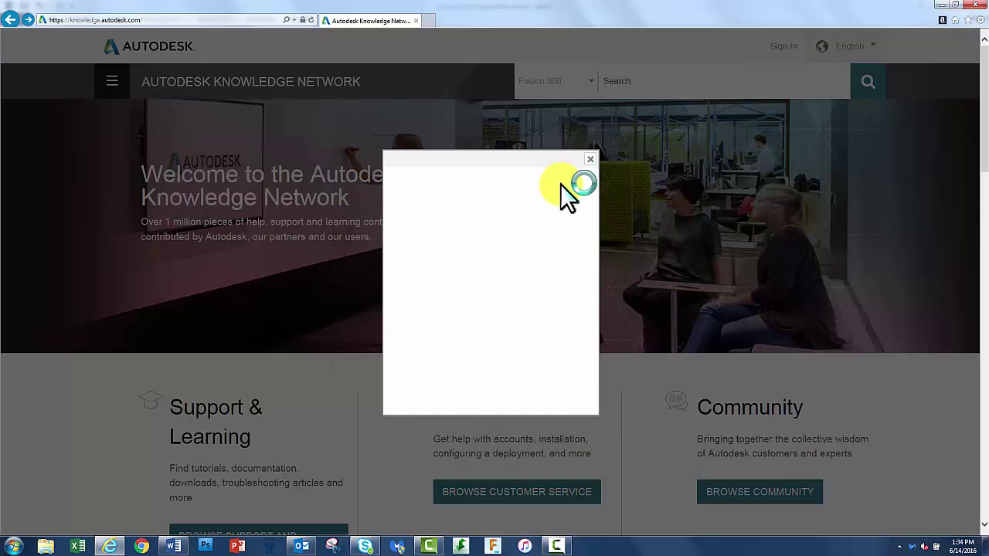
{"action": "type", "text": "altaskr"}
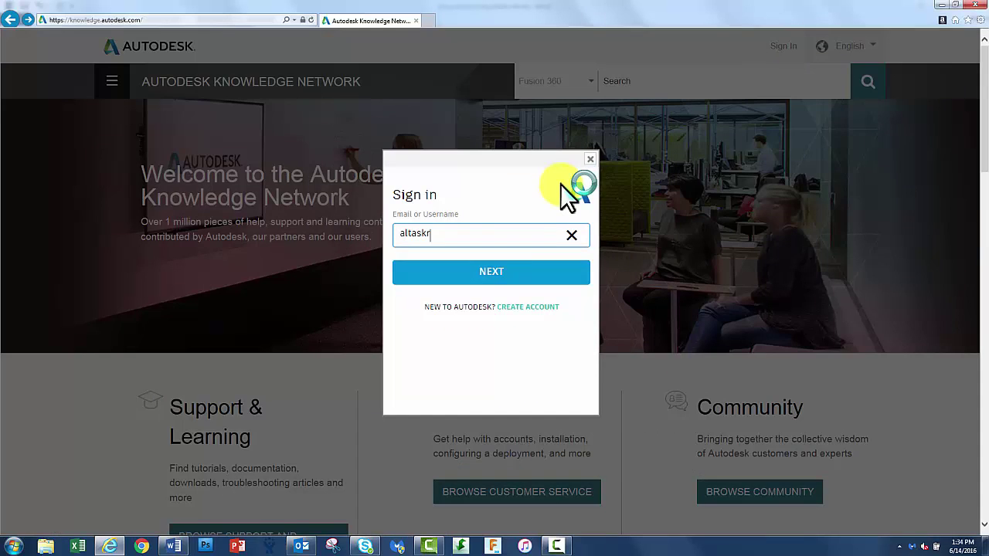
{"action": "left_click", "coordinate": [506, 275]}
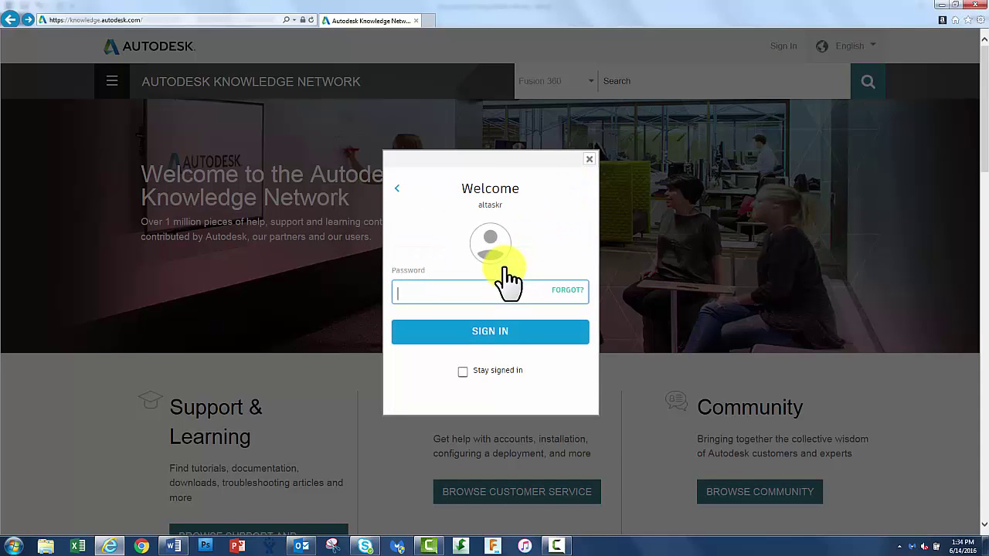
{"action": "type", "text": "•••••••••"}
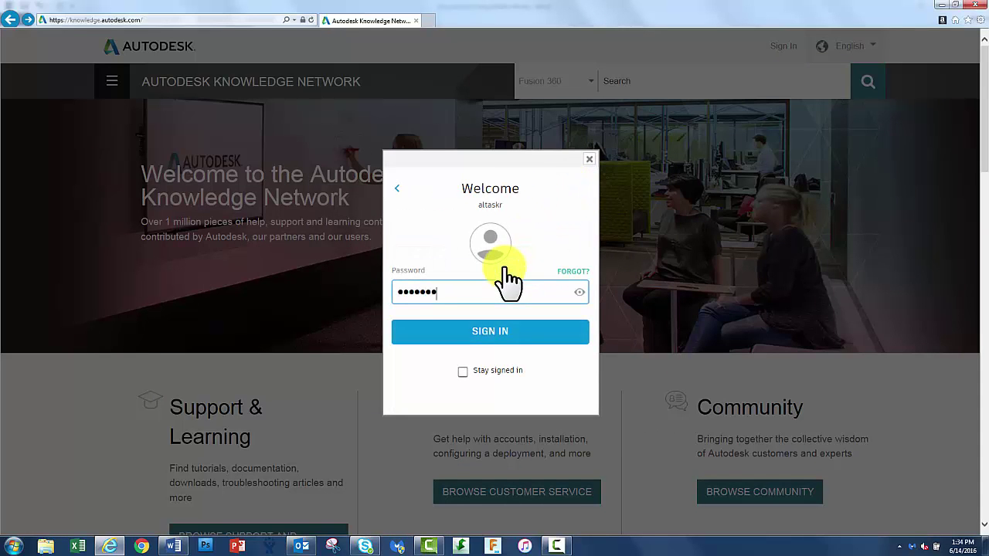
{"action": "left_click", "coordinate": [463, 372]}
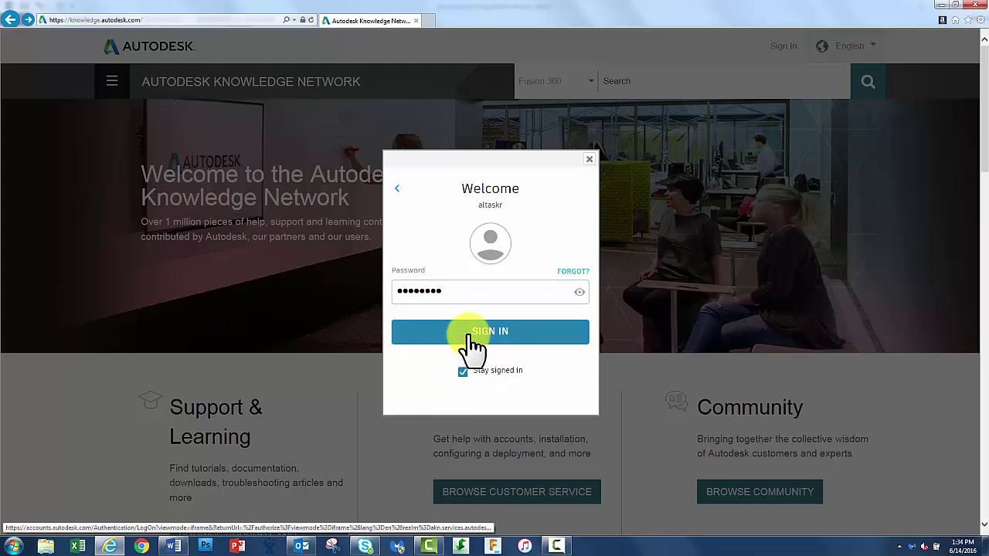
{"action": "left_click", "coordinate": [472, 333]}
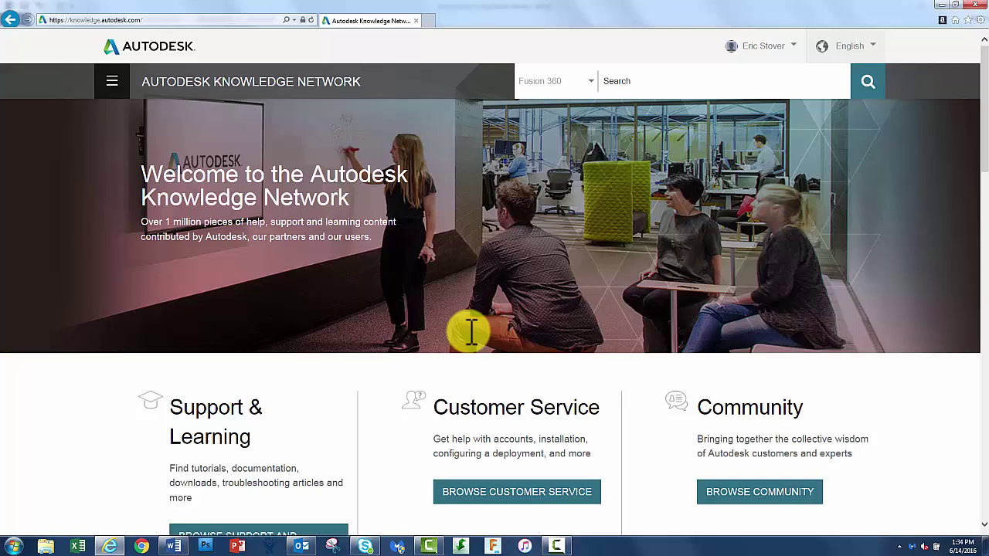
Open My Profile from the account name menu at the top right
{"action": "left_click", "coordinate": [796, 48]}
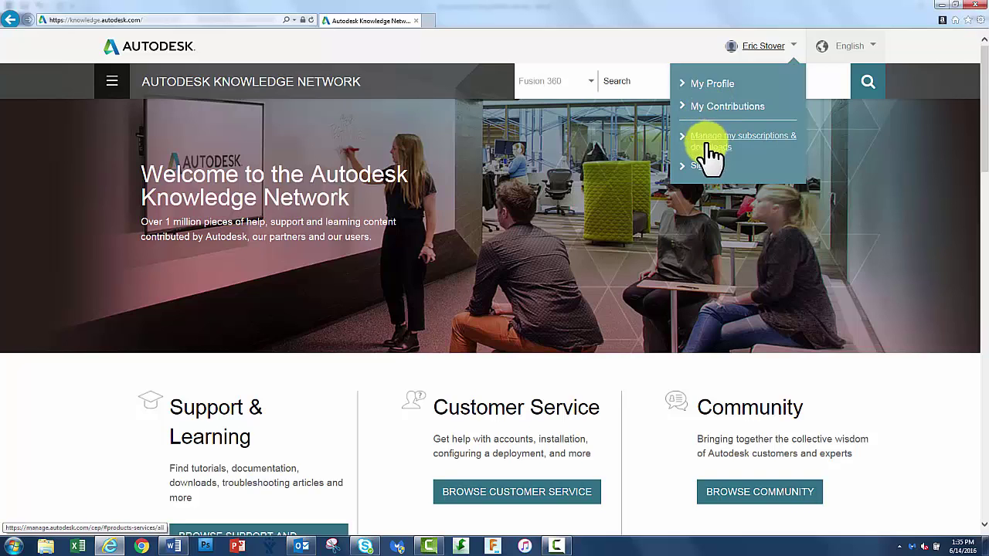
{"action": "left_click", "coordinate": [708, 85]}
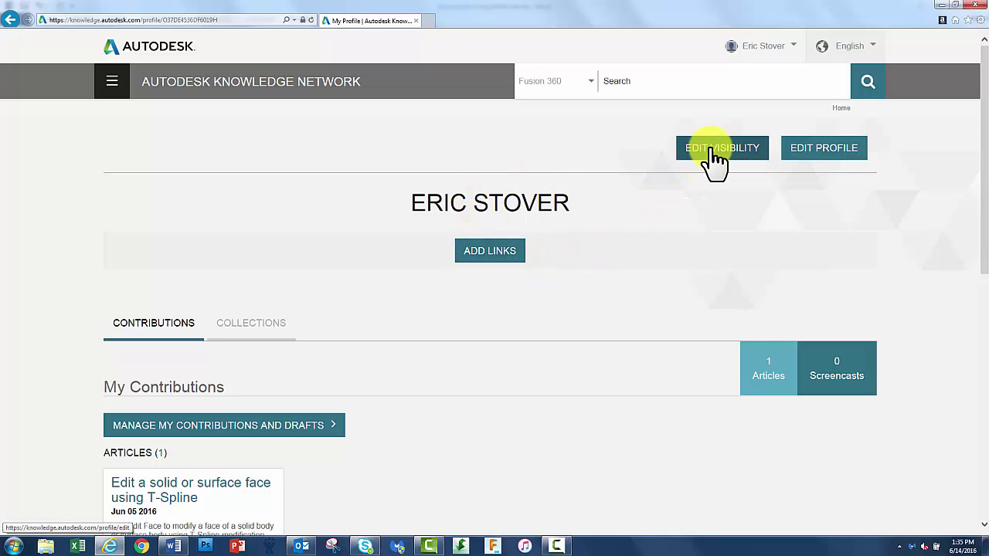
Upload the 2d0f9ce image as the new profile photo
{"action": "left_click", "coordinate": [817, 159]}
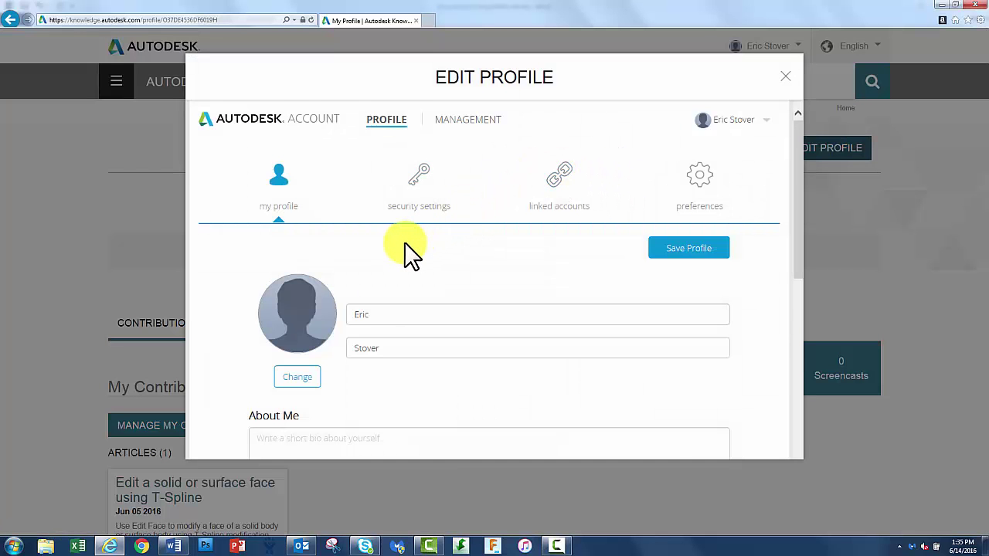
{"action": "scroll", "coordinate": [404, 242], "scroll_direction": "down", "scroll_amount": 5}
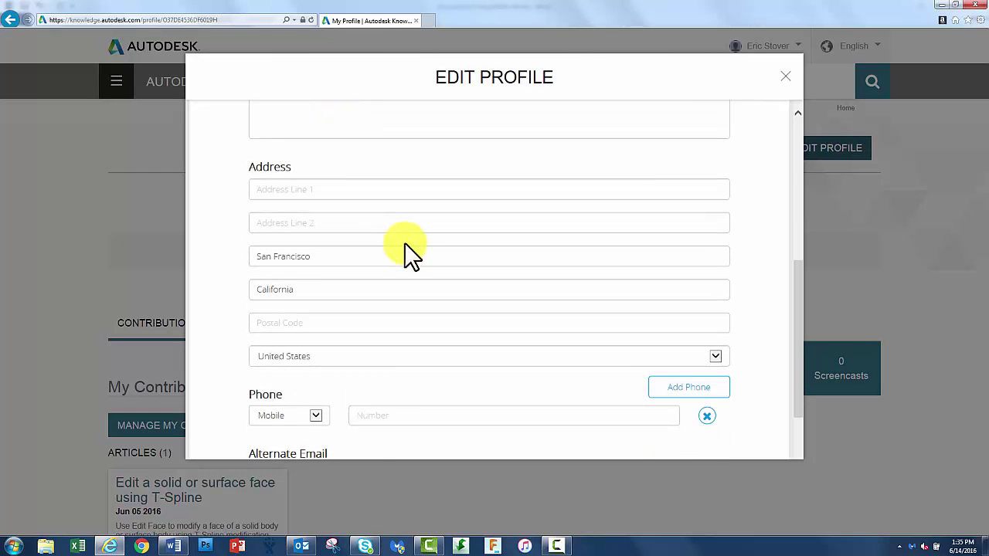
{"action": "scroll", "coordinate": [404, 242], "scroll_direction": "down", "scroll_amount": 3}
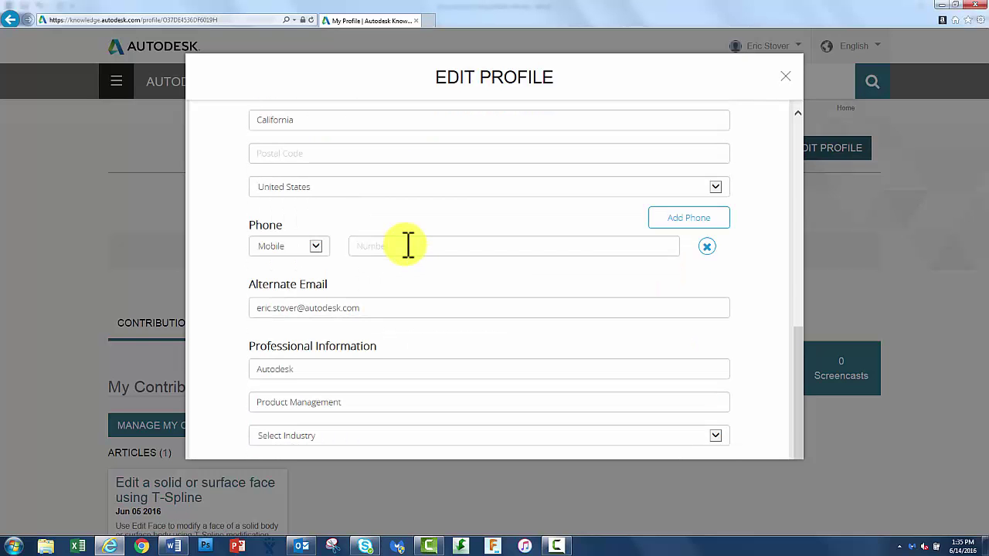
{"action": "scroll", "coordinate": [404, 243], "scroll_direction": "up", "scroll_amount": 8}
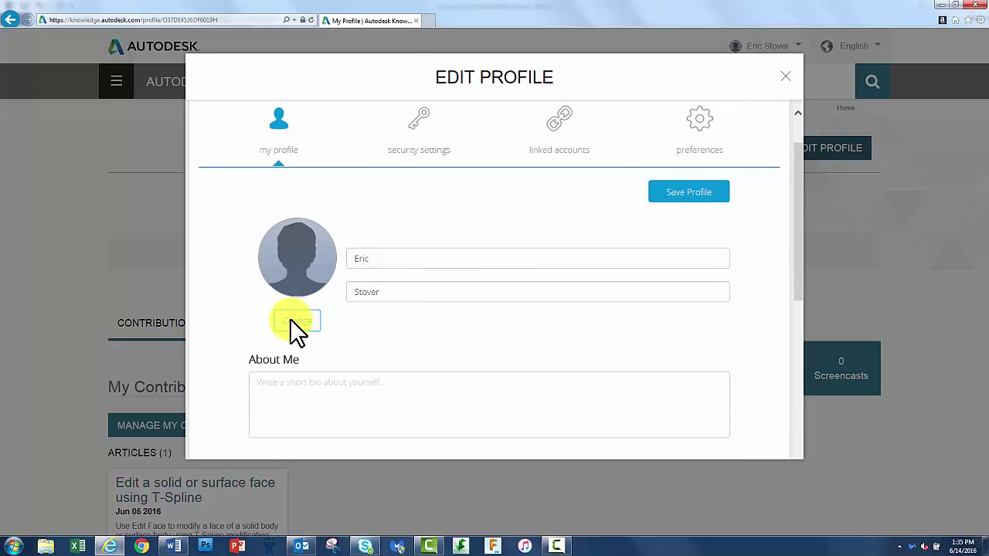
{"action": "left_click", "coordinate": [297, 321]}
{"action": "left_click", "coordinate": [126, 66]}
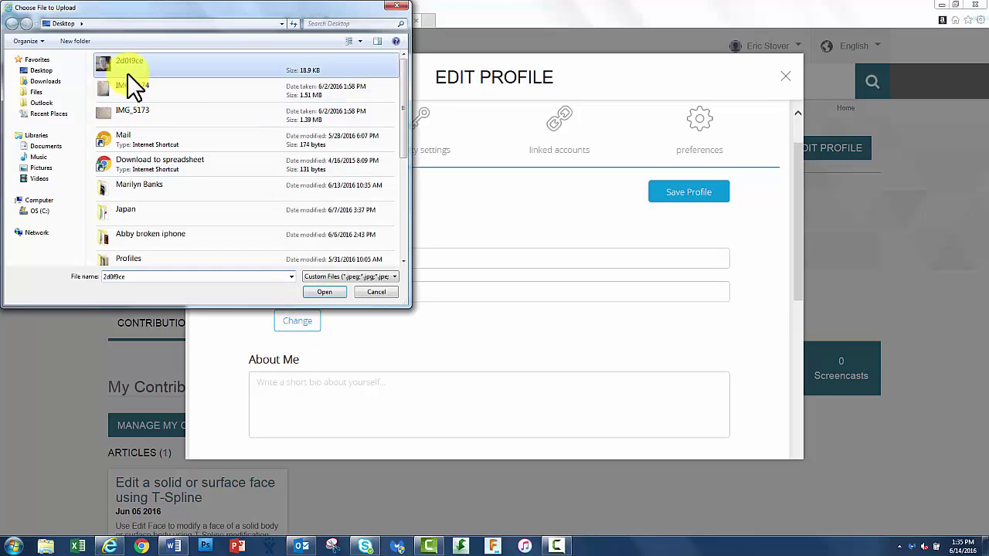
{"action": "left_click", "coordinate": [323, 292]}
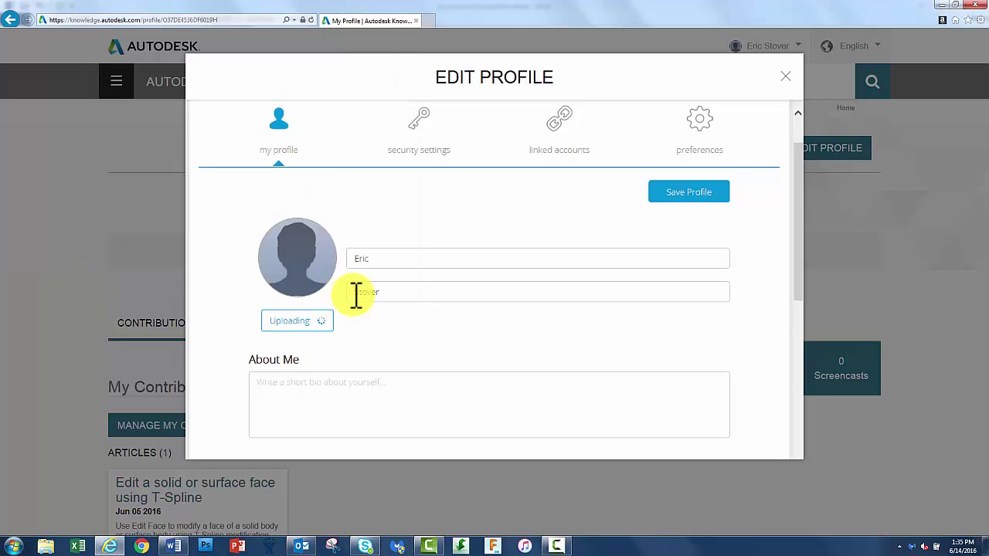
Write the About Me bio 'I'm a CAD Manager and drafter, a product specialist too' and save
{"action": "left_click", "coordinate": [333, 377]}
{"action": "type", "text": "I"}
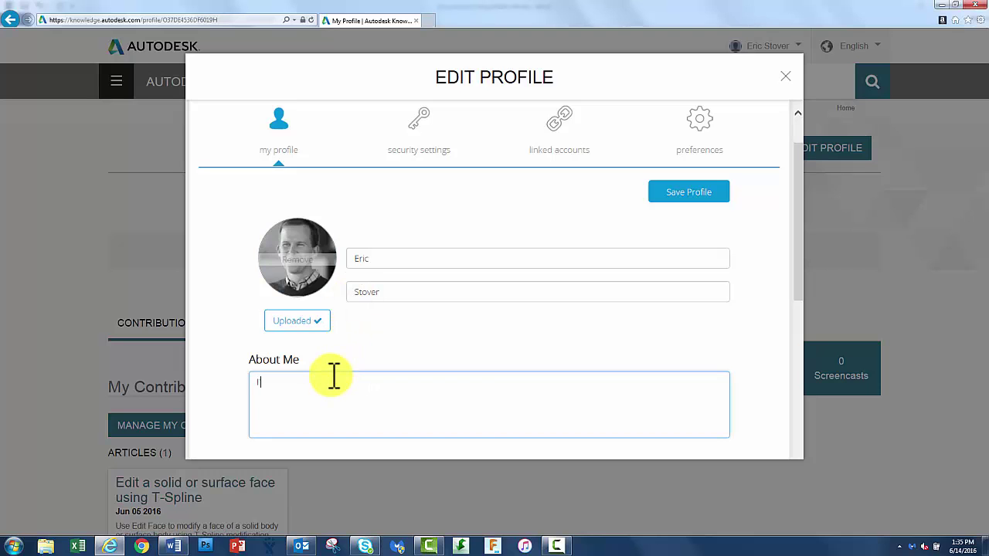
{"action": "type", "text": "'m a CAD Manager"}
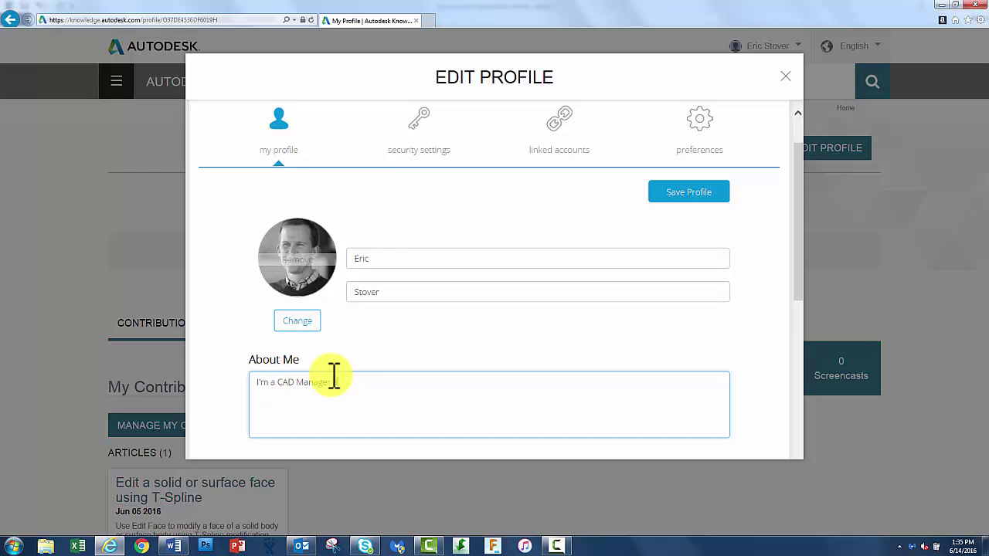
{"action": "type", "text": " and drafter, a product specialist "}
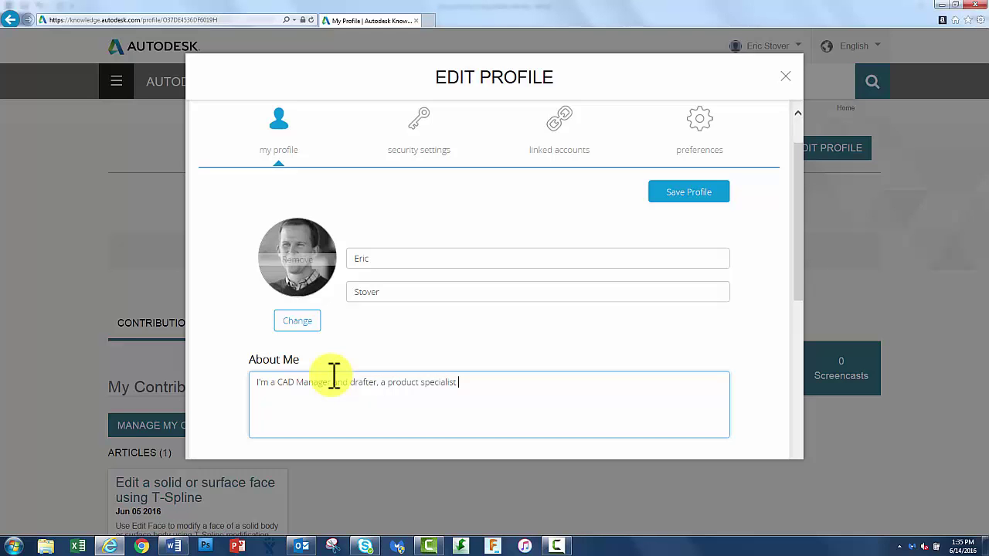
{"action": "type", "text": "too."}
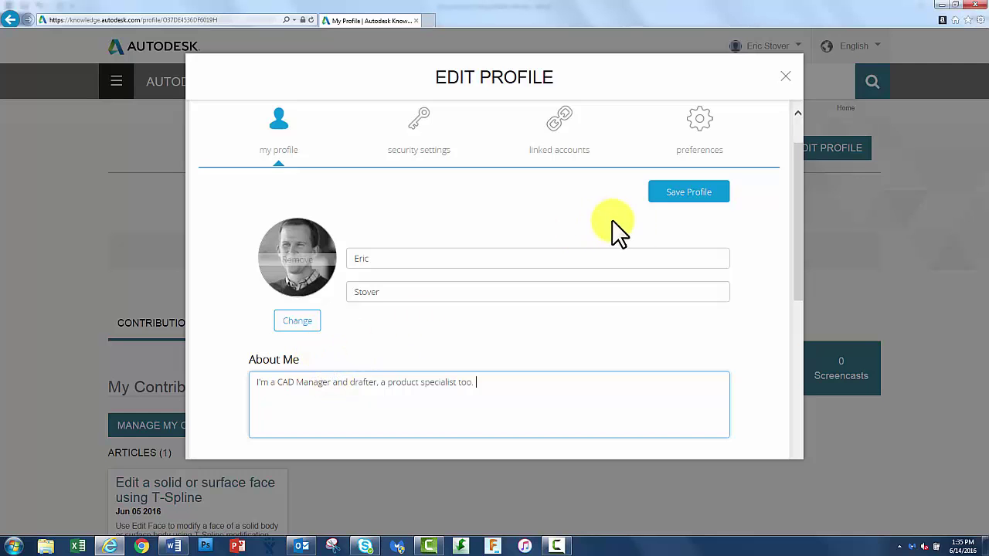
{"action": "left_click", "coordinate": [694, 198]}
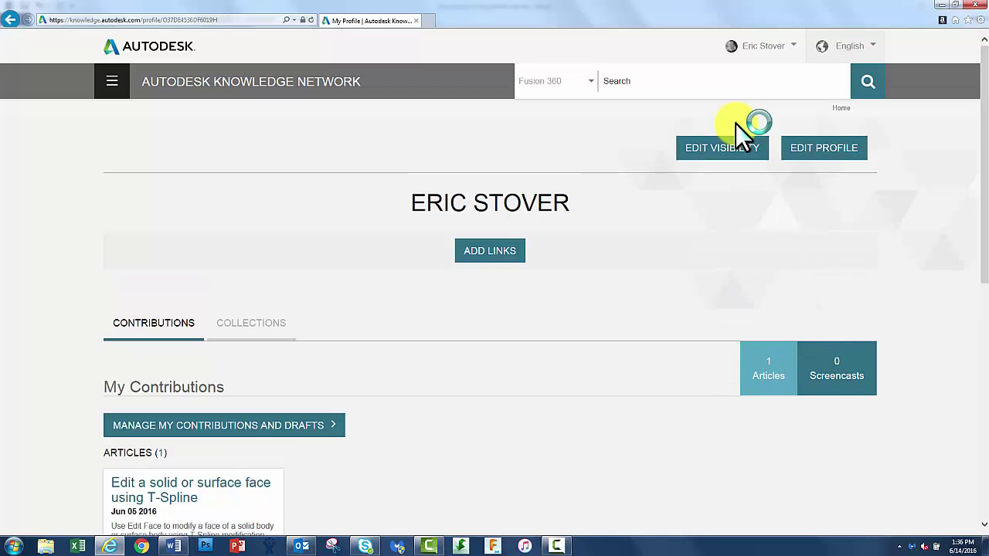
Make all profile fields visible and add the user's LinkedIn profile URL as a link
{"action": "left_click", "coordinate": [719, 161]}
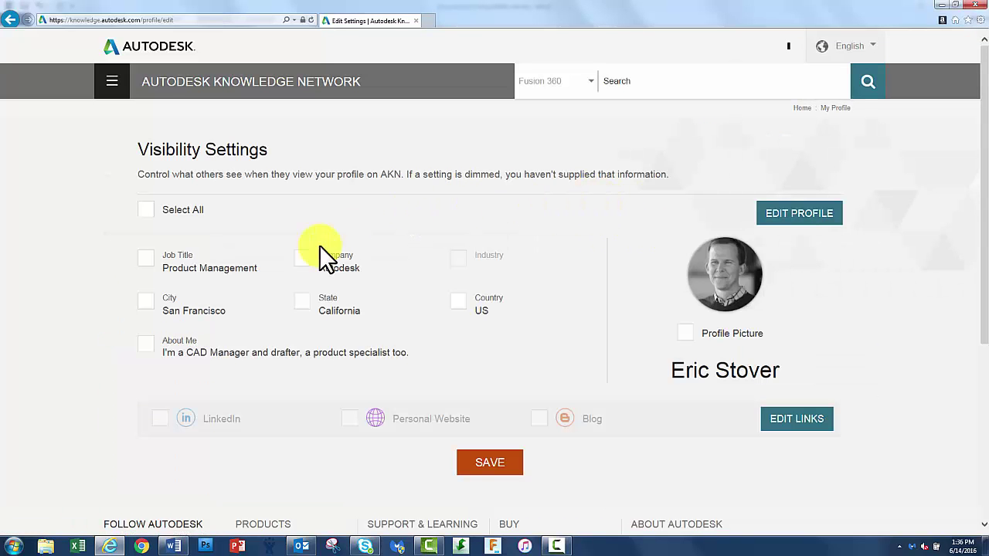
{"action": "left_click", "coordinate": [146, 210]}
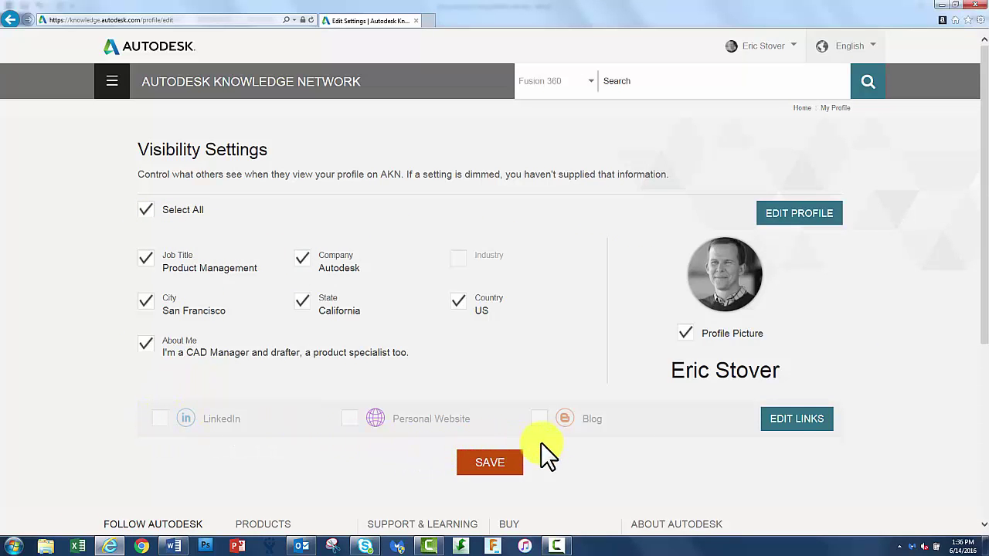
{"action": "left_click", "coordinate": [775, 421]}
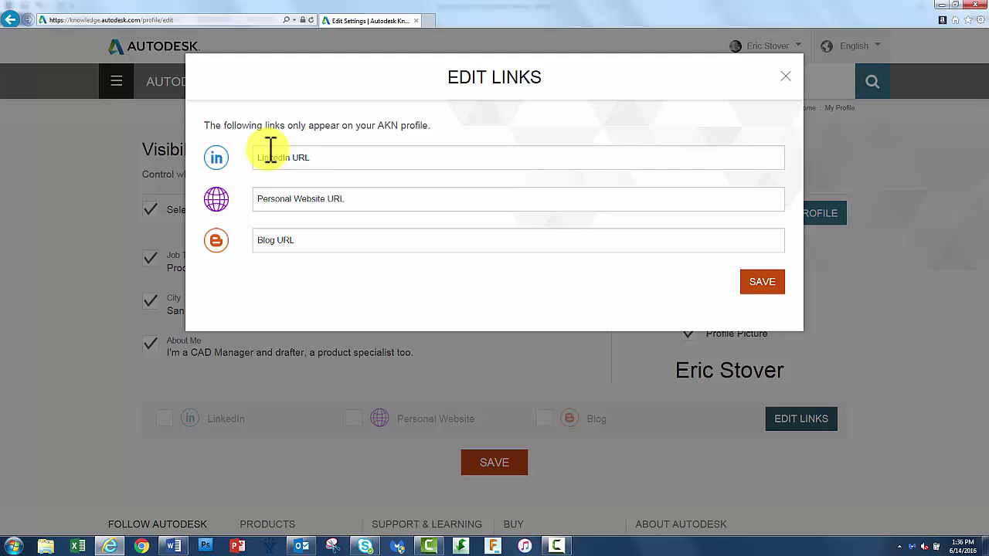
{"action": "left_click", "coordinate": [327, 157]}
{"action": "type", "text": "www"}
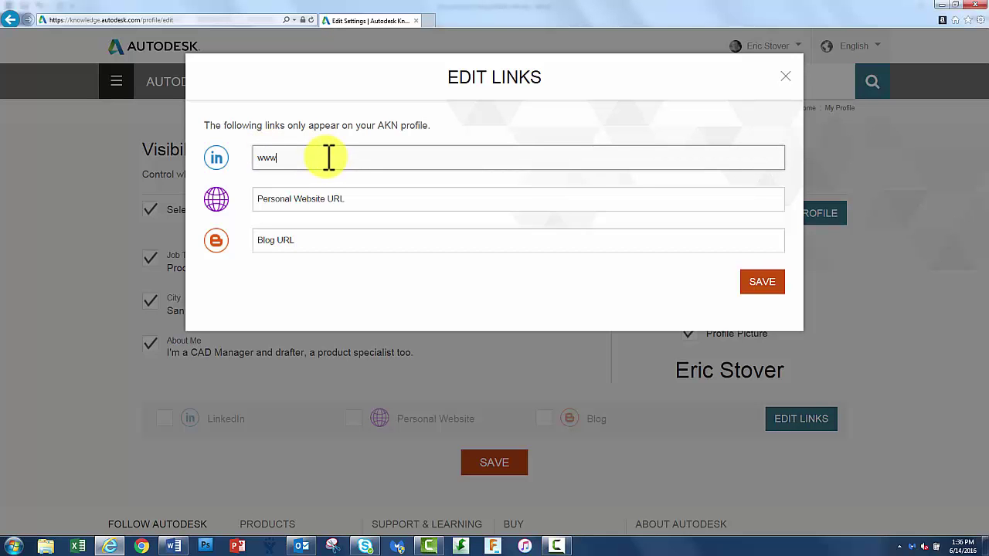
{"action": "type", "text": ".lik"}
{"action": "key", "text": "BackSpace"}
{"action": "type", "text": "nkedin.com/ercistover"}
{"action": "left_click", "coordinate": [762, 288]}
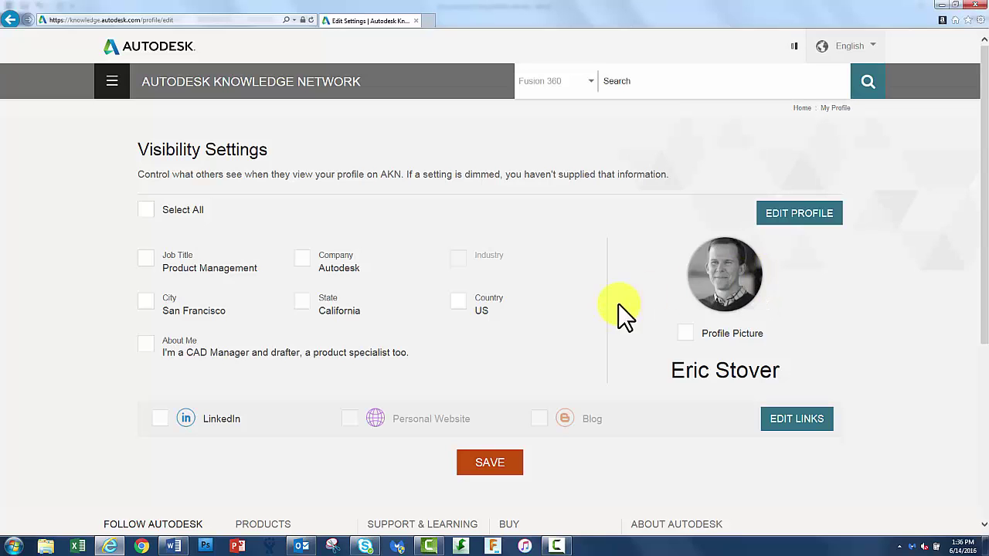
Select all visibility fields including LinkedIn, save, and review the updated public profile
{"action": "left_click", "coordinate": [146, 210]}
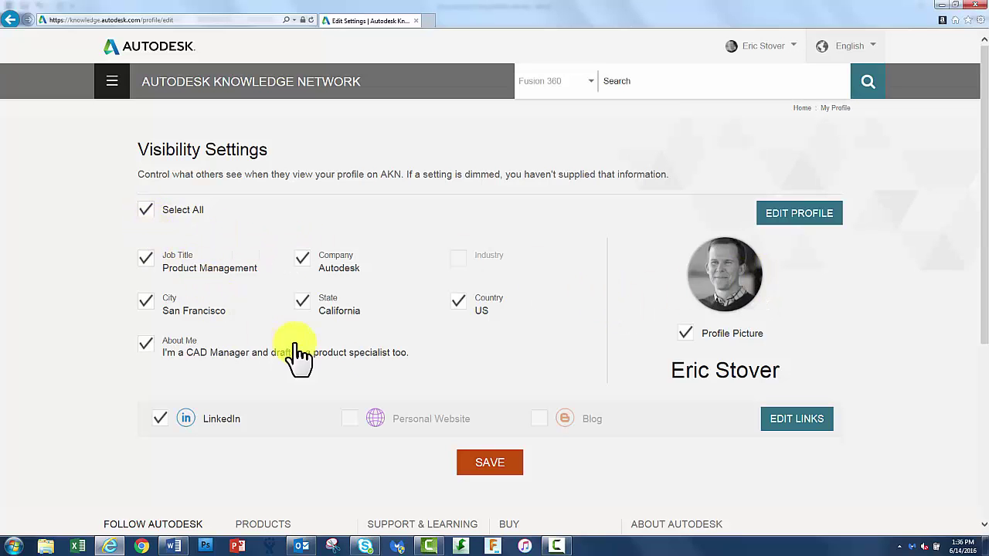
{"action": "left_click", "coordinate": [495, 460]}
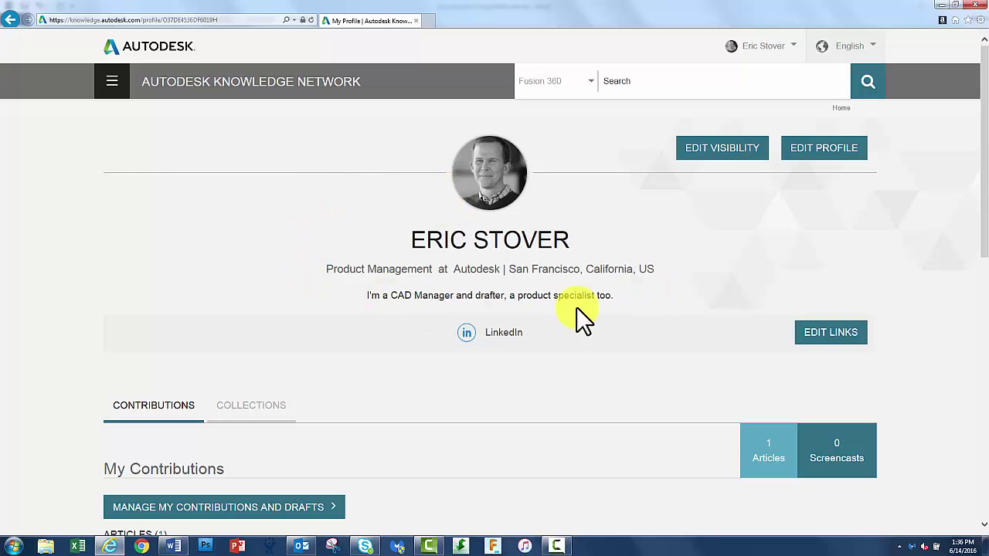
{"action": "scroll", "coordinate": [419, 374], "scroll_direction": "down", "scroll_amount": 1}
{"action": "scroll", "coordinate": [419, 374], "scroll_direction": "down", "scroll_amount": 2}
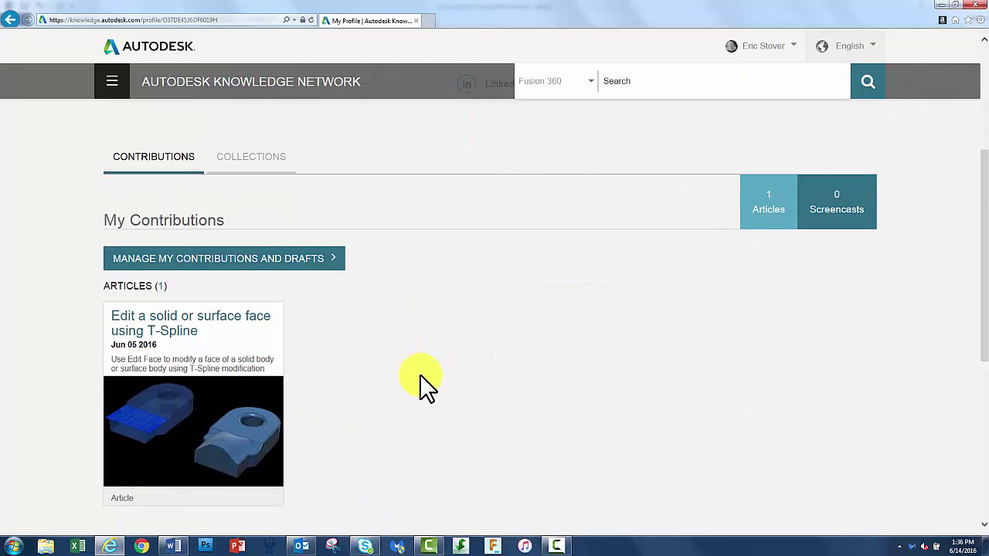
{"action": "scroll", "coordinate": [421, 372], "scroll_direction": "up", "scroll_amount": 3}
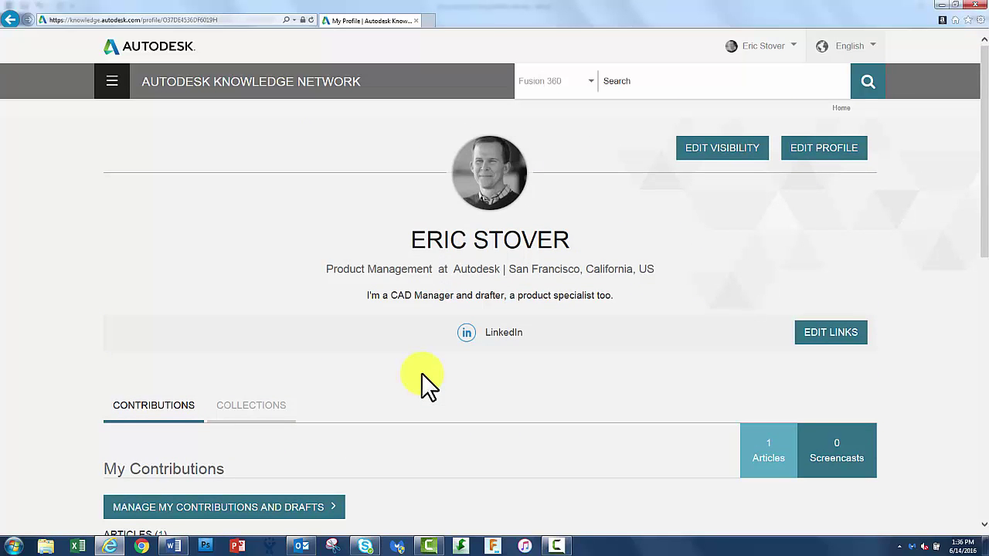